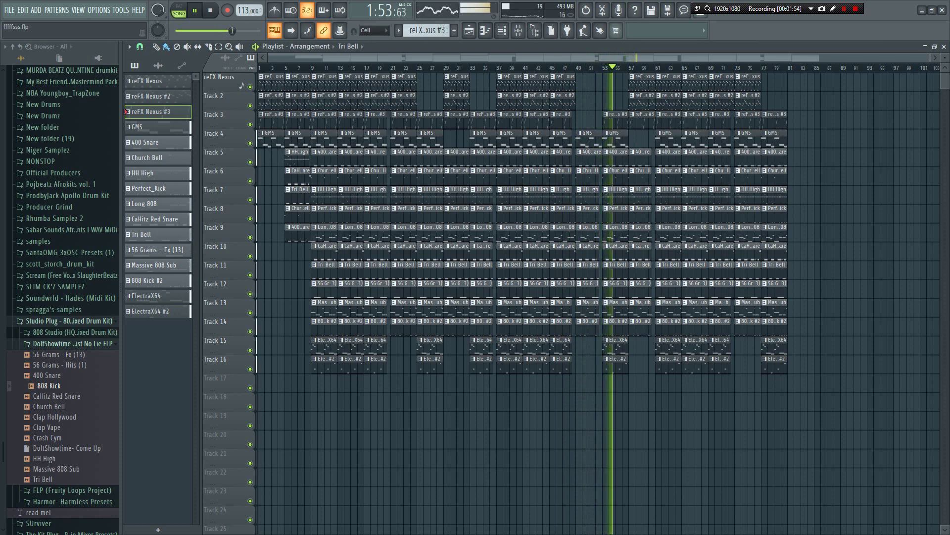
Step: Extend the last 400 Snare clip on Track 5 by about one bar, play the arrangement through and stop playback
left_click_drag(784, 148, 793, 150)
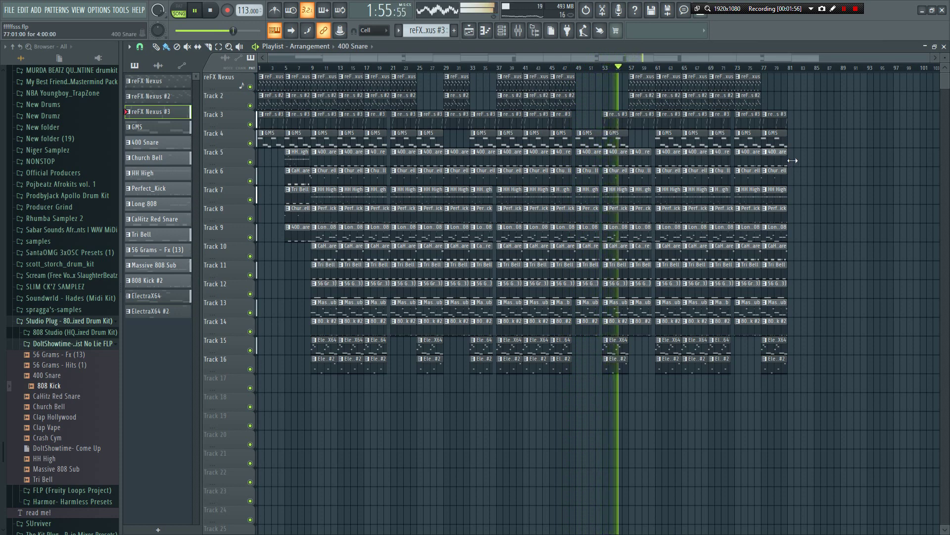
left_click(501, 30)
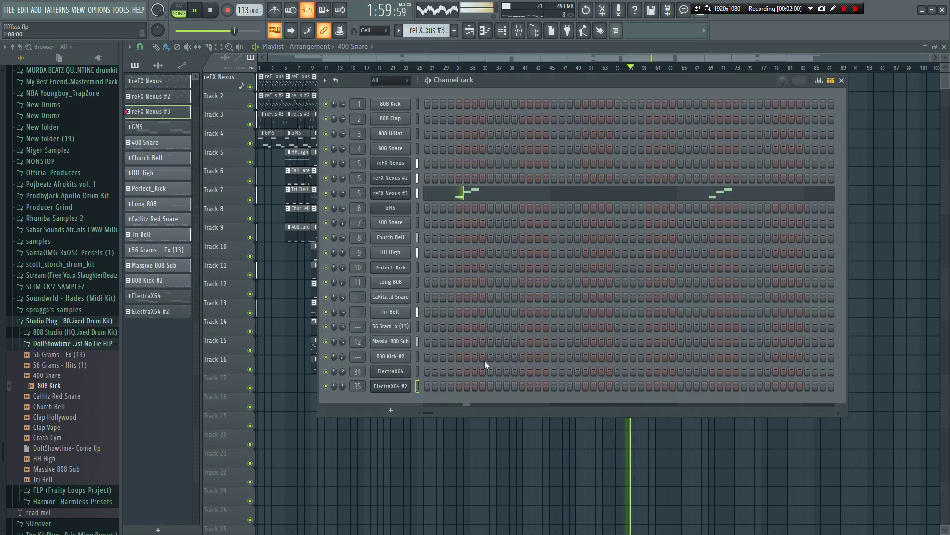
left_click(469, 31)
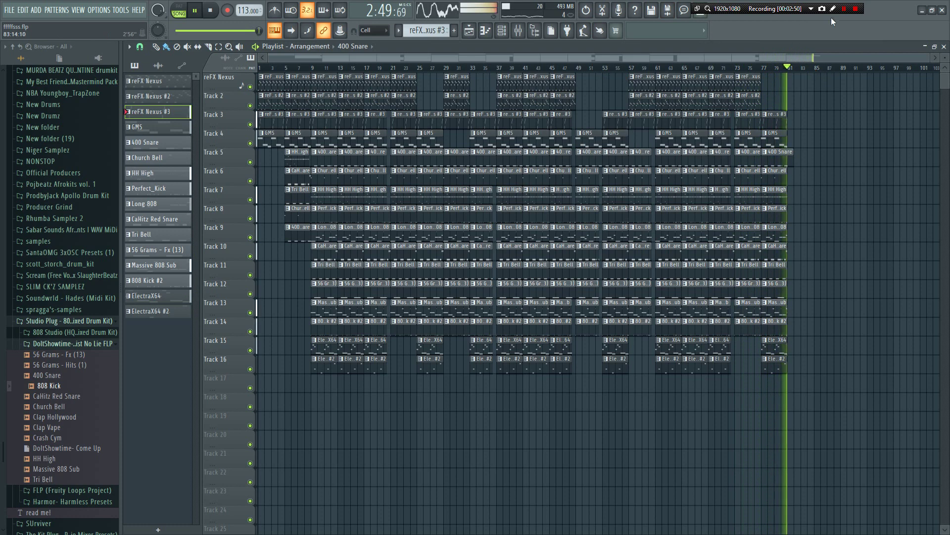
key("space")
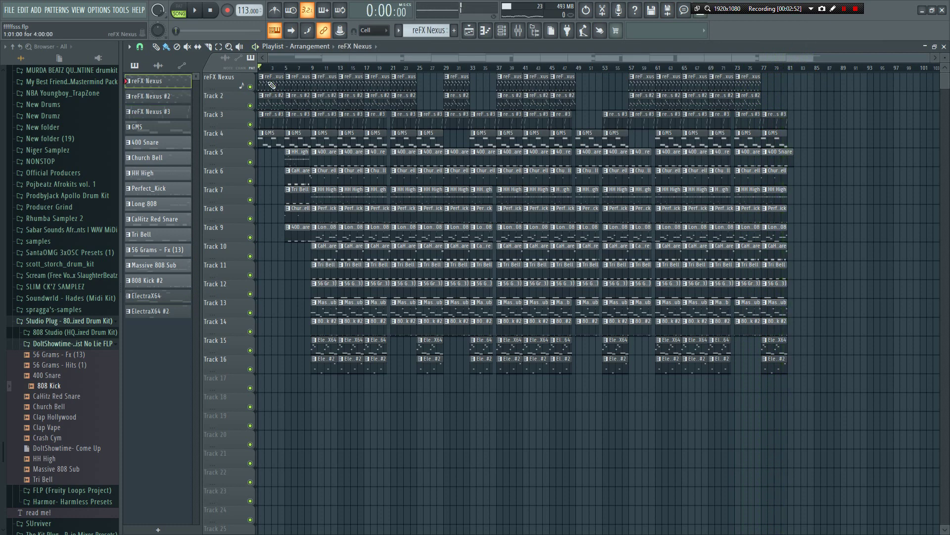
Step: Open the first reFX Nexus clip in the piano roll, play it with all four bars in view, and stop
double_click(272, 85)
key("space")
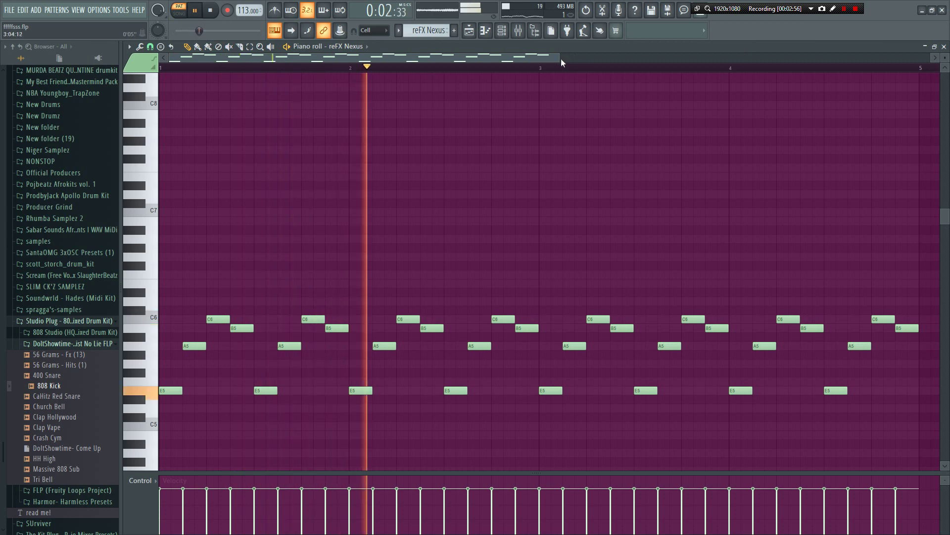
left_click_drag(563, 60, 887, 89)
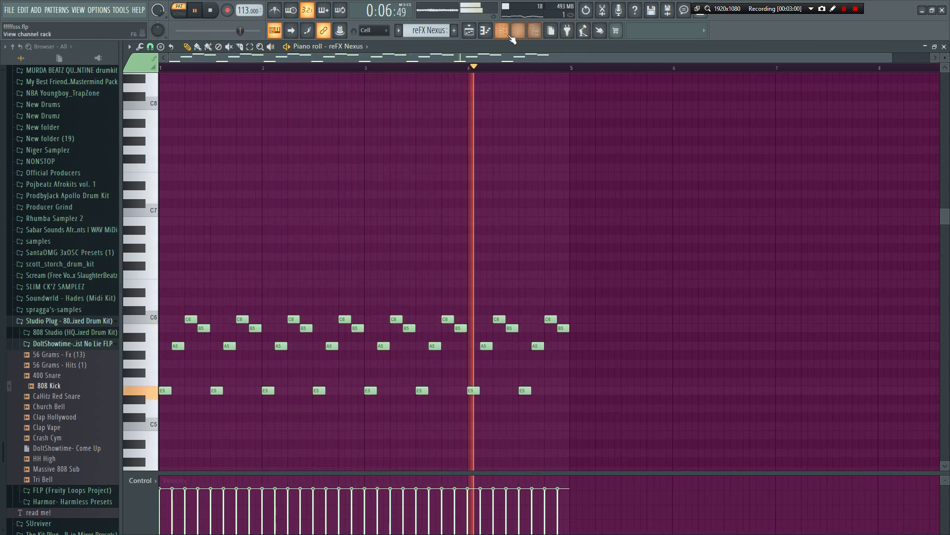
key("space")
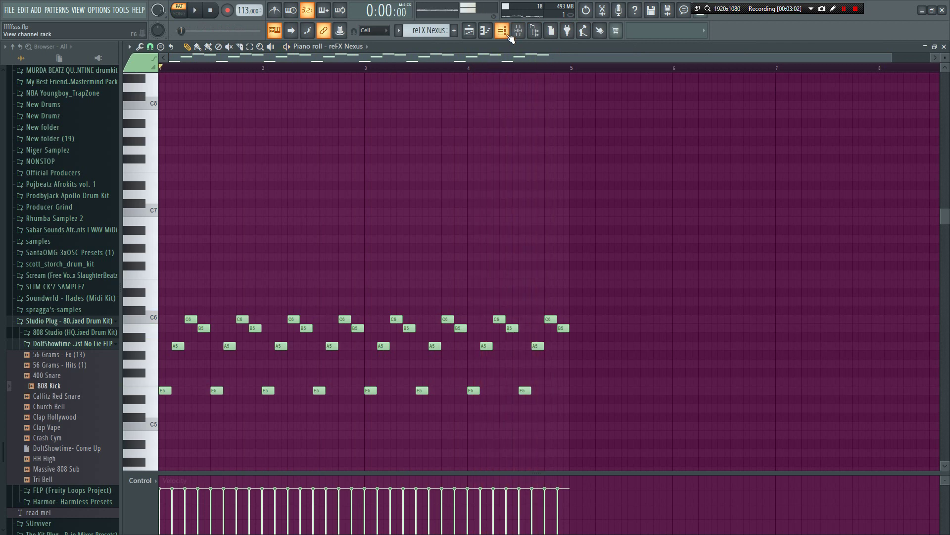
Step: Switch to the reFX Nexus #2 pattern, play it and open its notes in the piano roll
left_click(501, 31)
scroll(426, 31, "down", 1)
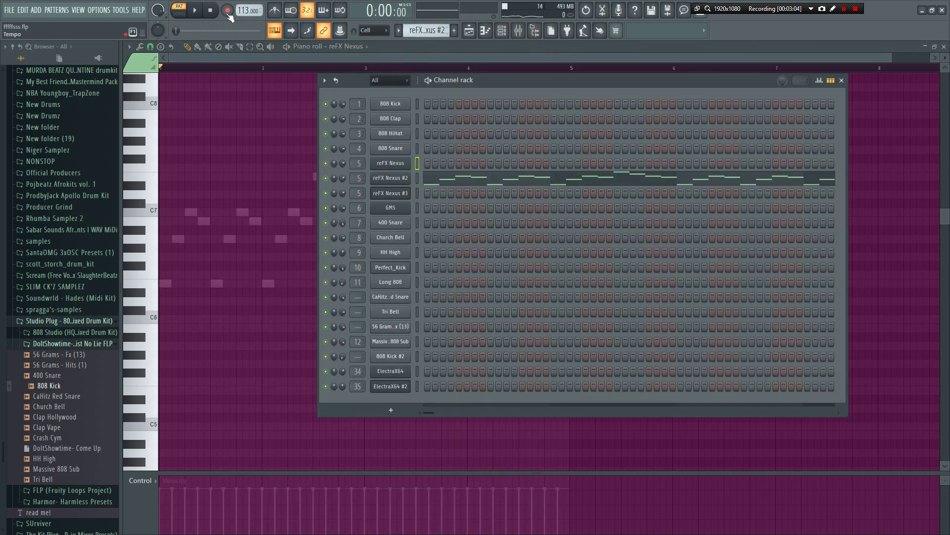
left_click(187, 11)
key("space")
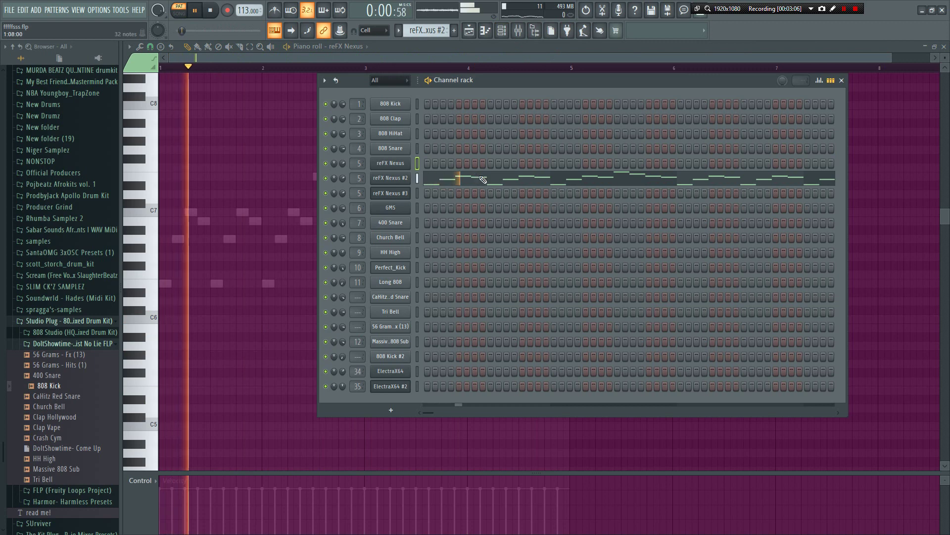
key("F6")
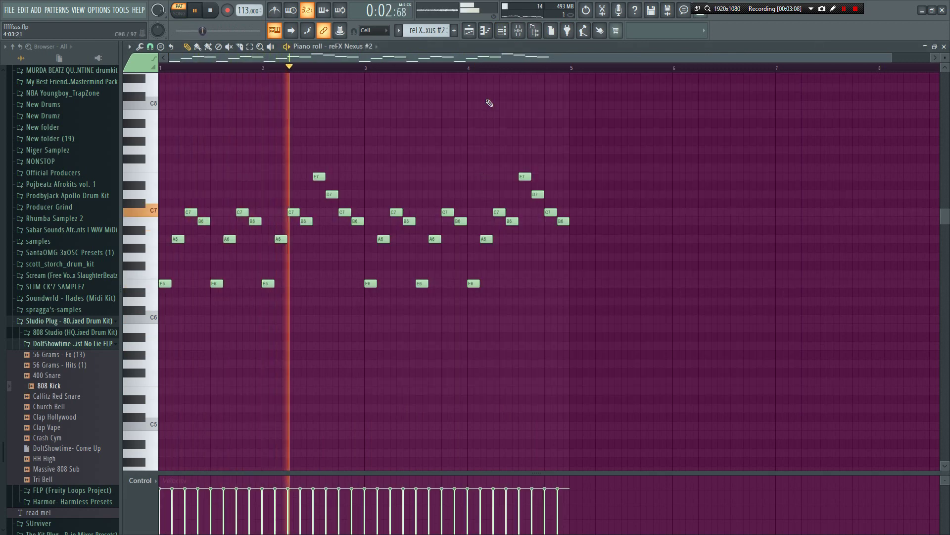
Step: Stop playback, select the reFX Nexus #3 pattern, and play it with its notes open in the piano roll
left_click(502, 30)
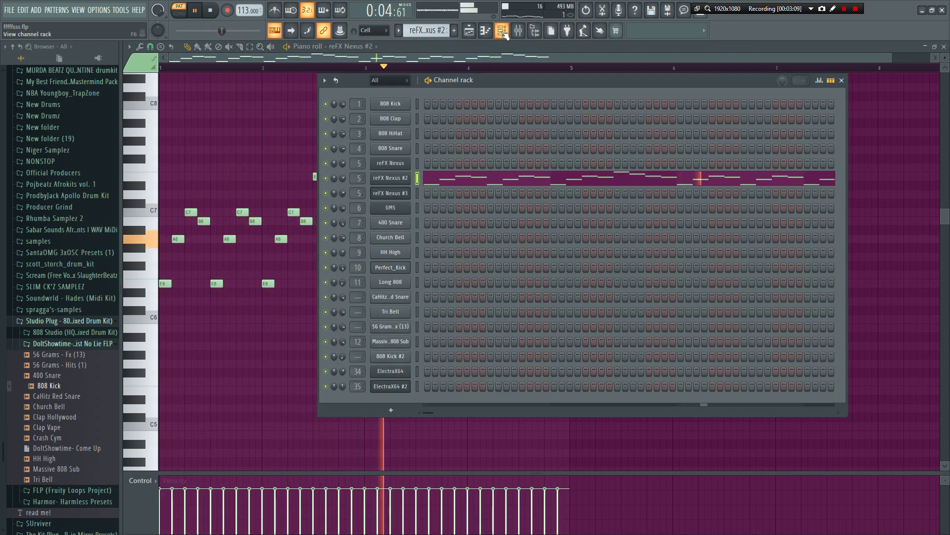
left_click(502, 30)
key("space")
scroll(442, 29, "down", 1)
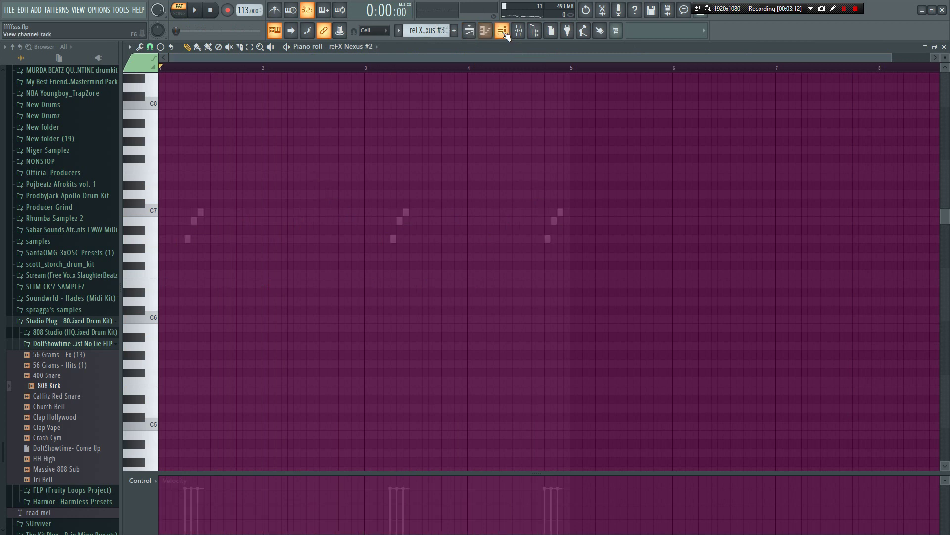
left_click(502, 31)
key("space")
left_click(477, 194)
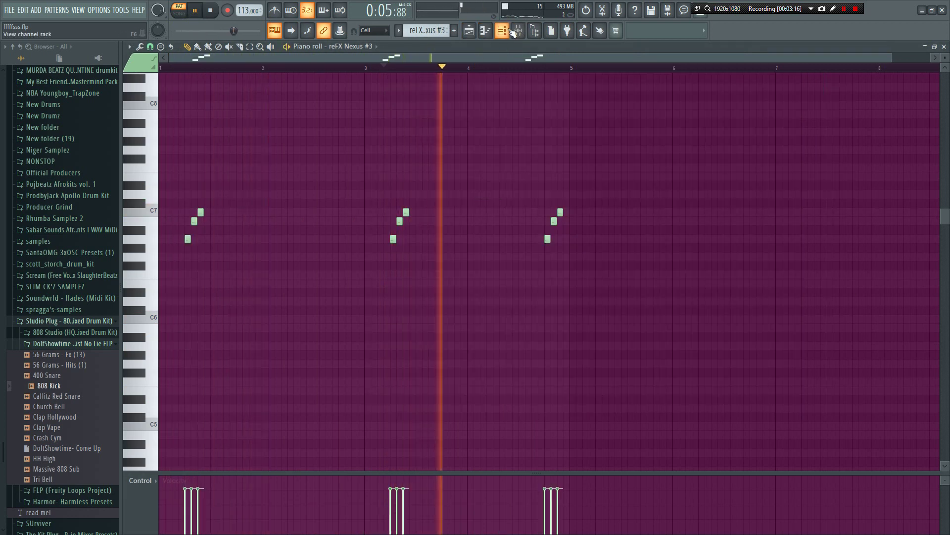
Step: Select the GMS pattern and examine its notes in the piano roll during playback
left_click(513, 32)
scroll(427, 30, "down", 1)
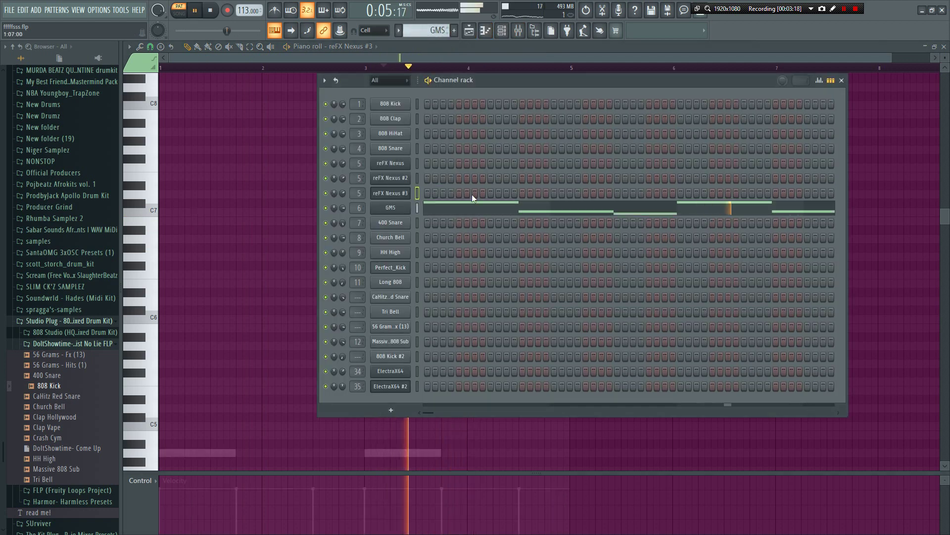
left_click(463, 208)
scroll(463, 208, "down", 3)
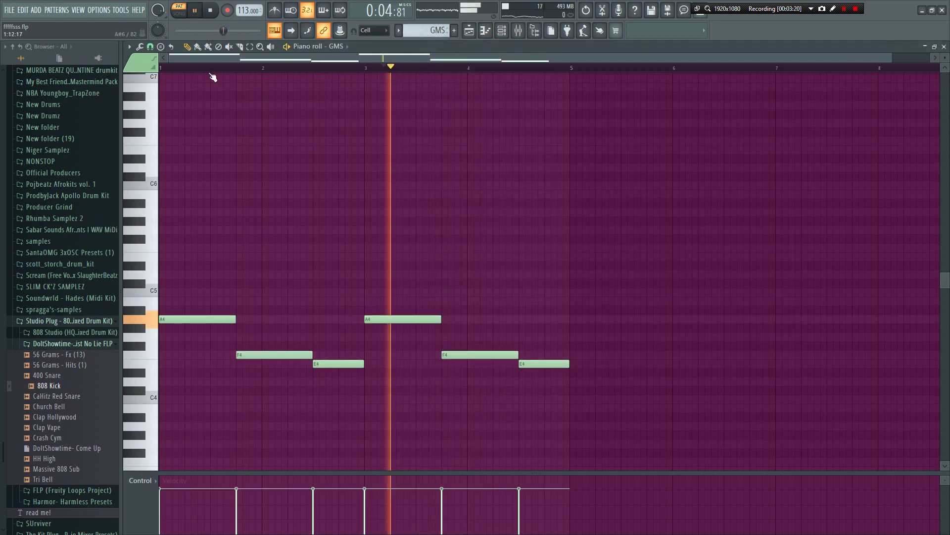
Step: Select the 400 Snare pattern, open it in the piano roll and play it from late in bar 3
left_click(511, 31)
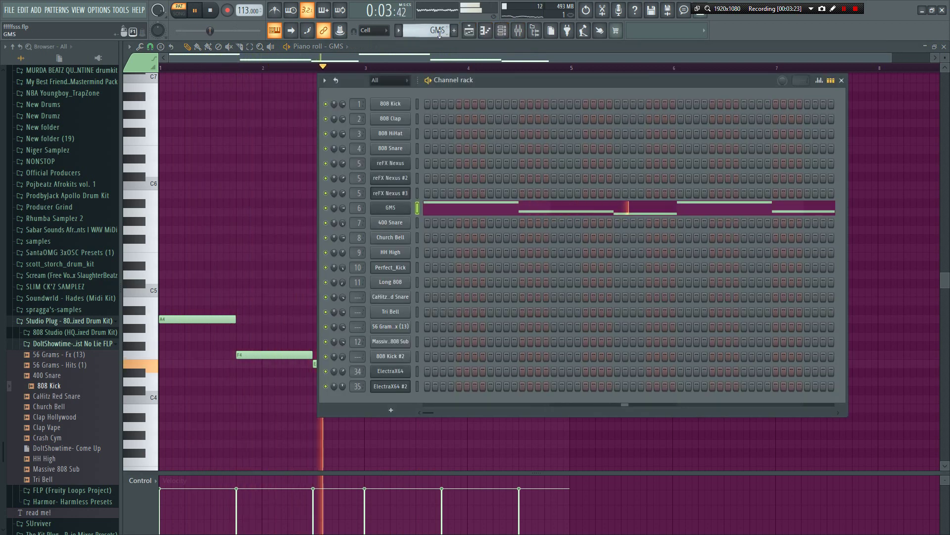
scroll(438, 32, "down", 1)
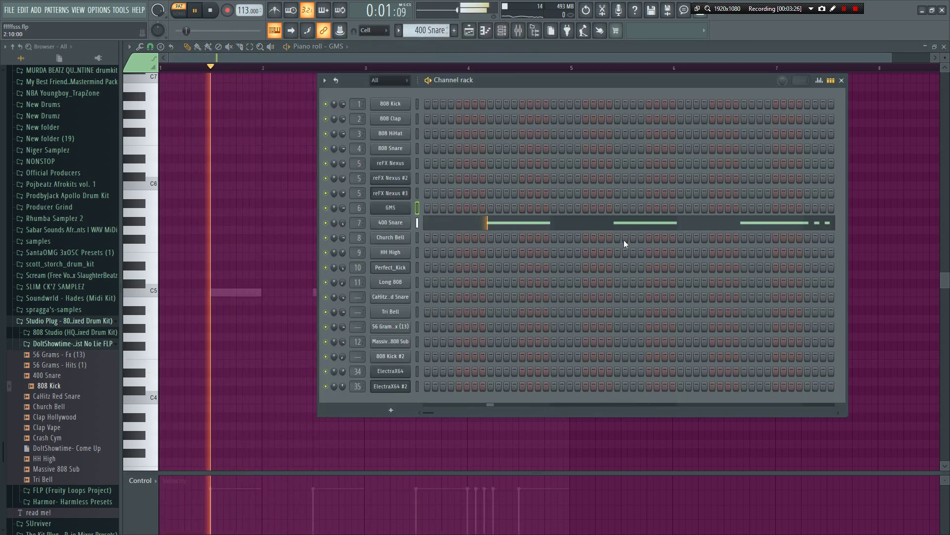
key("F6")
left_click(437, 67)
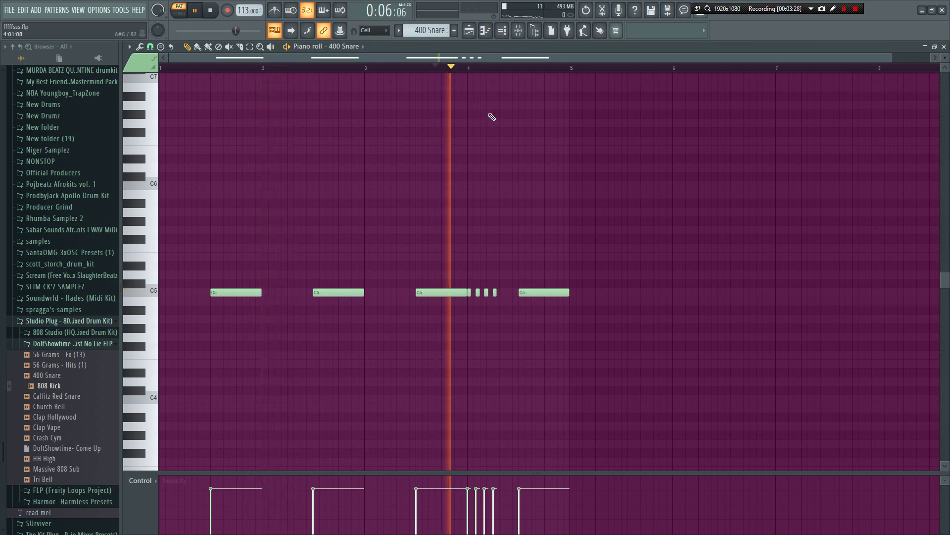
Step: Select the Church Bell pattern and examine its notes in the piano roll during playback
left_click(501, 30)
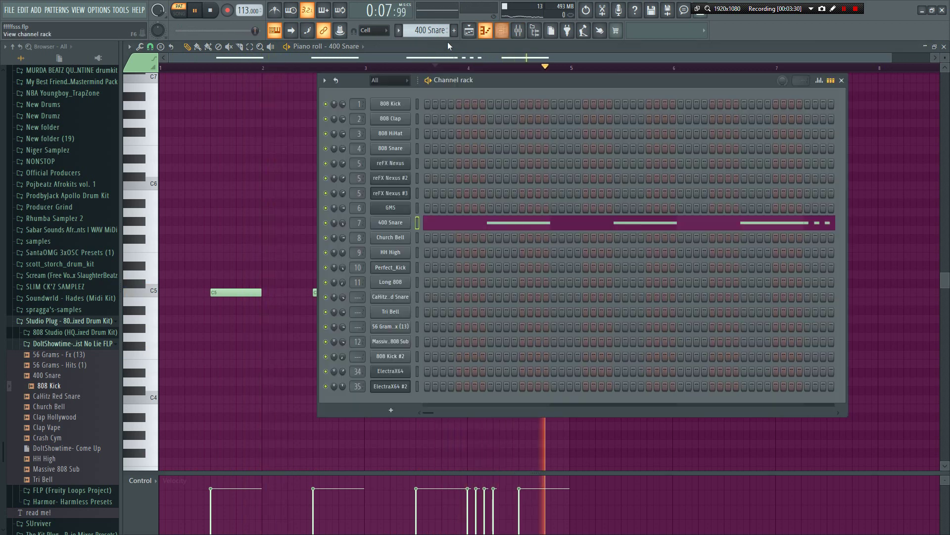
left_click_drag(436, 38, 438, 44)
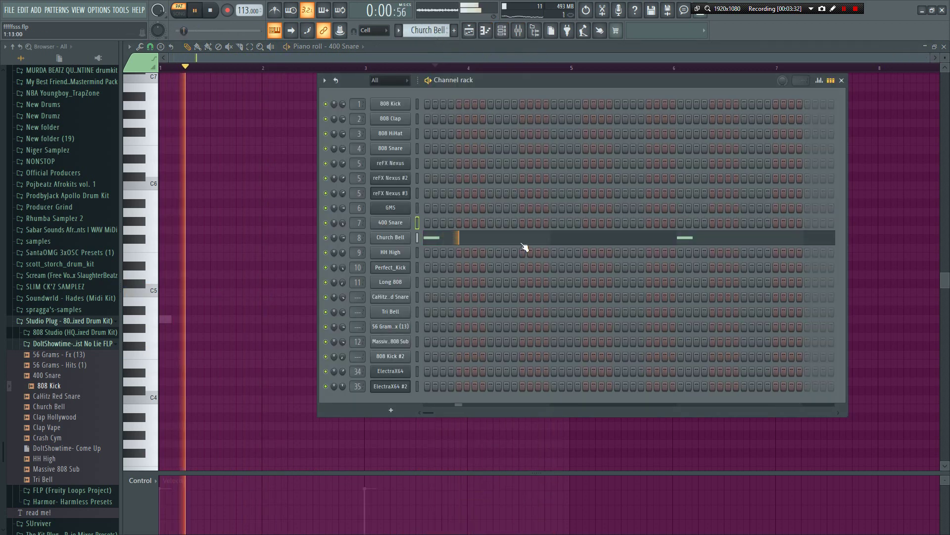
key("F6")
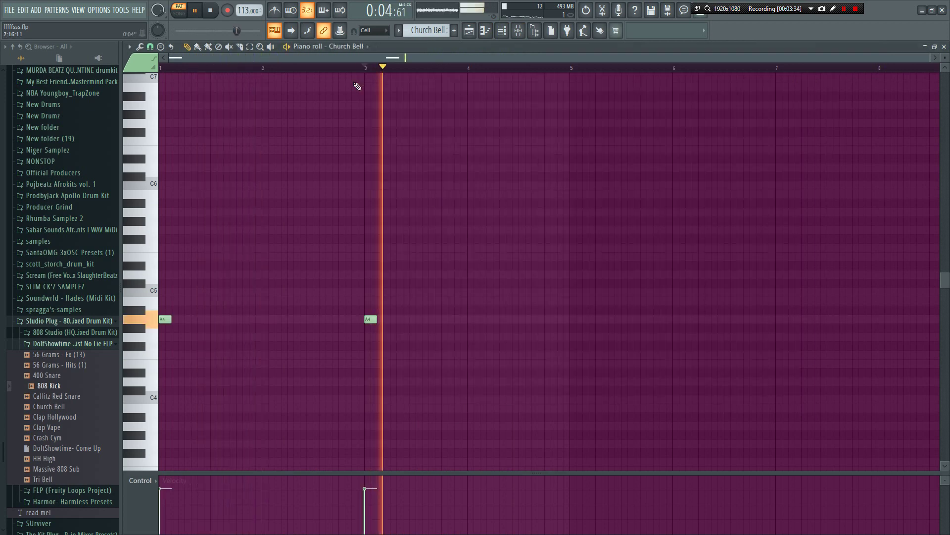
Step: Open the HH High pattern in the piano roll and copy the three D4 notes from bar 1 to the end of bar 4
key("F6")
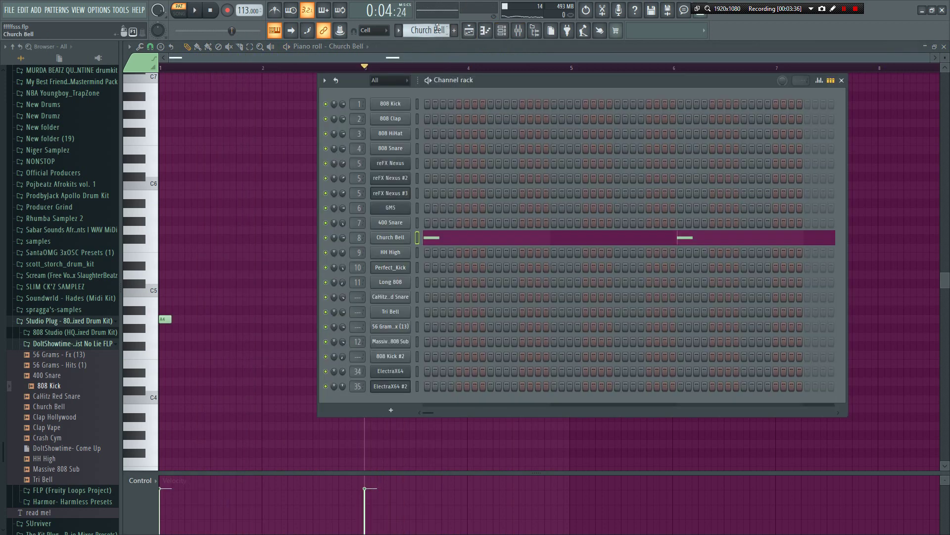
scroll(437, 30, "down", 1)
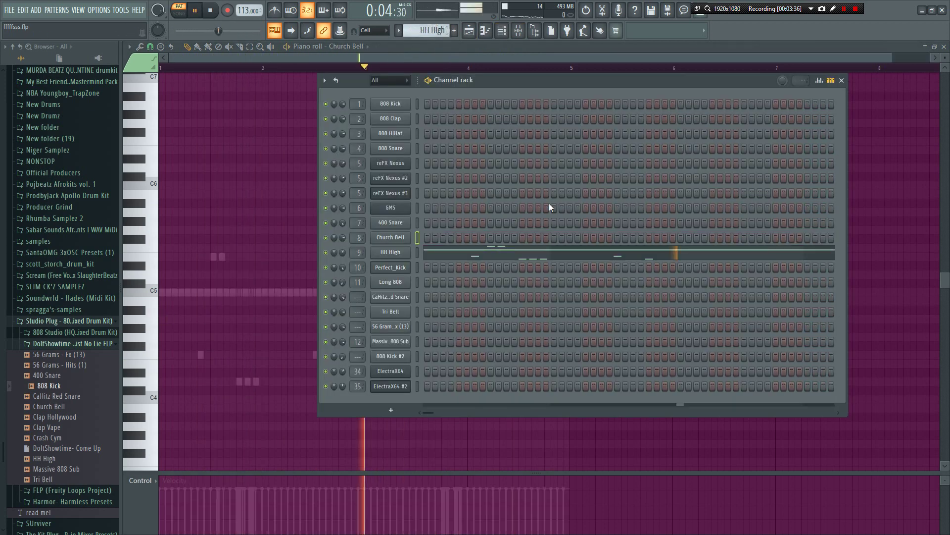
left_click(510, 254)
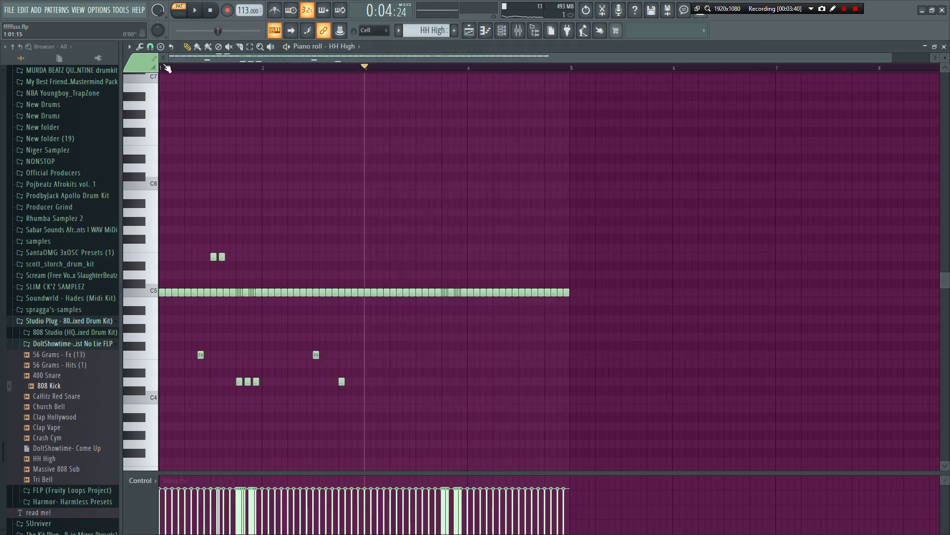
left_click_drag(271, 377, 555, 383)
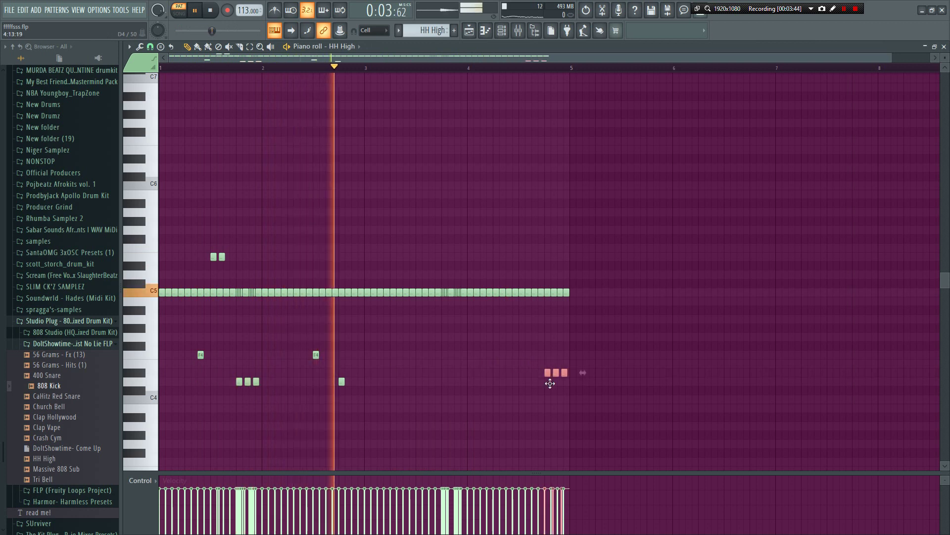
left_click_drag(244, 265, 212, 253)
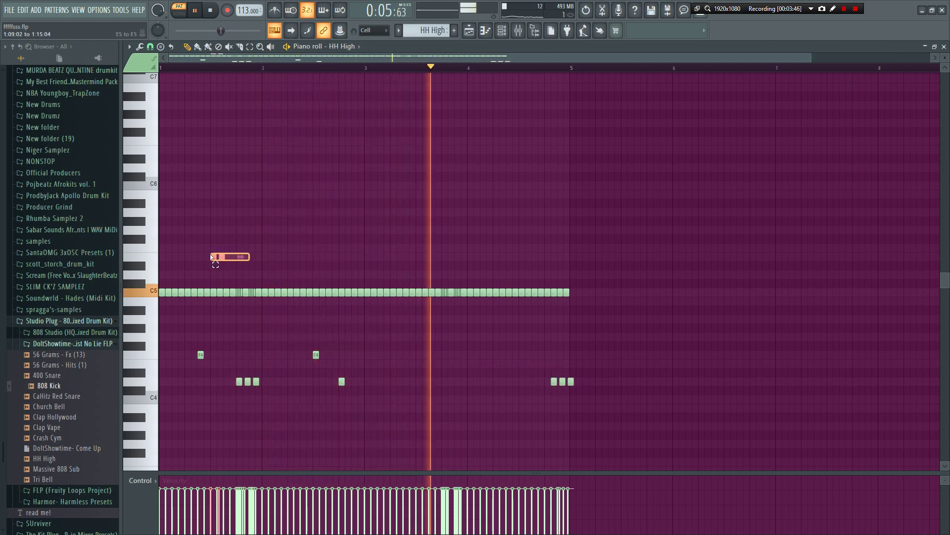
left_click(252, 256)
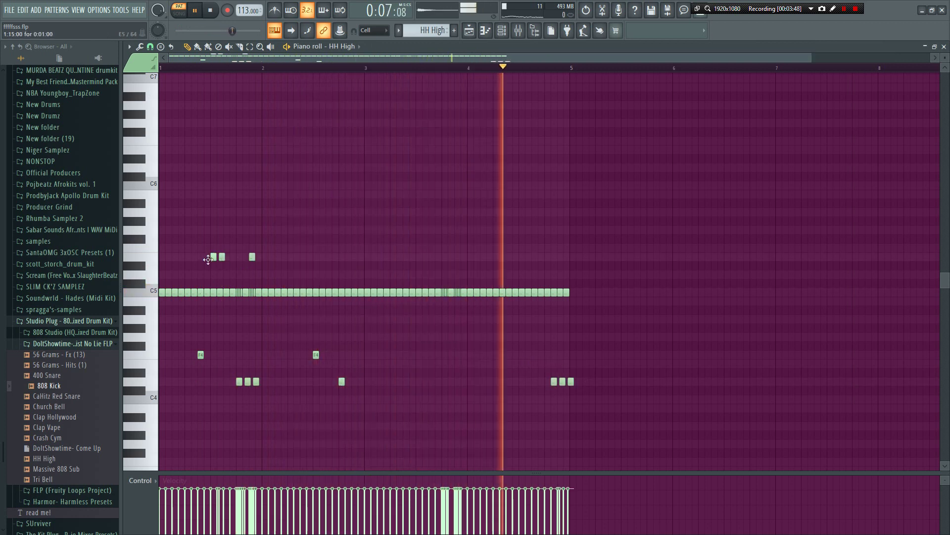
right_click(252, 256)
left_click_drag(247, 270, 359, 257)
key("ctrl+z")
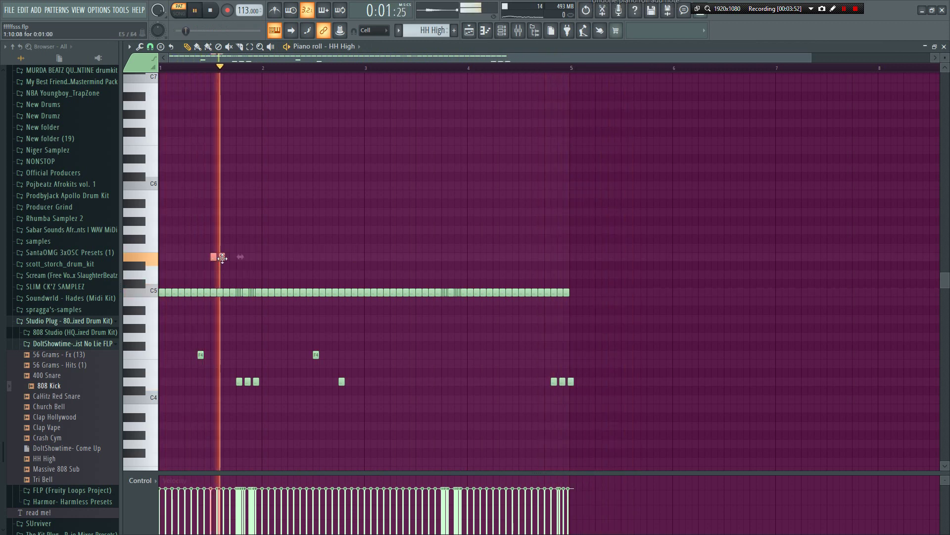
Step: Copy the two E5 hi-hat notes from bar 1 to bar 3 and shift the last three D4 notes to end within bar 4
left_click_drag(223, 258, 441, 264)
left_click_drag(606, 393, 547, 382)
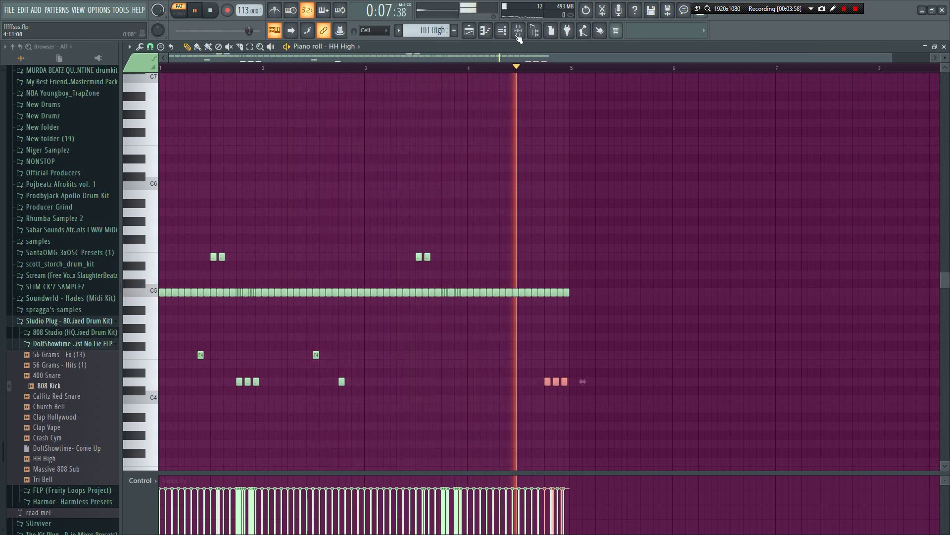
Step: Select the Perfect_Kick pattern, open its notes in the piano roll and play it
left_click(501, 31)
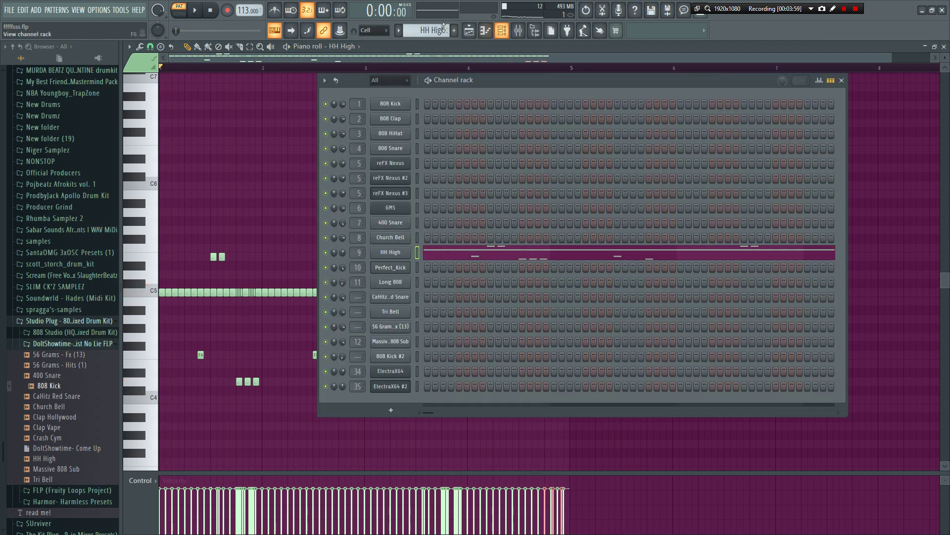
left_click(501, 271)
key("space")
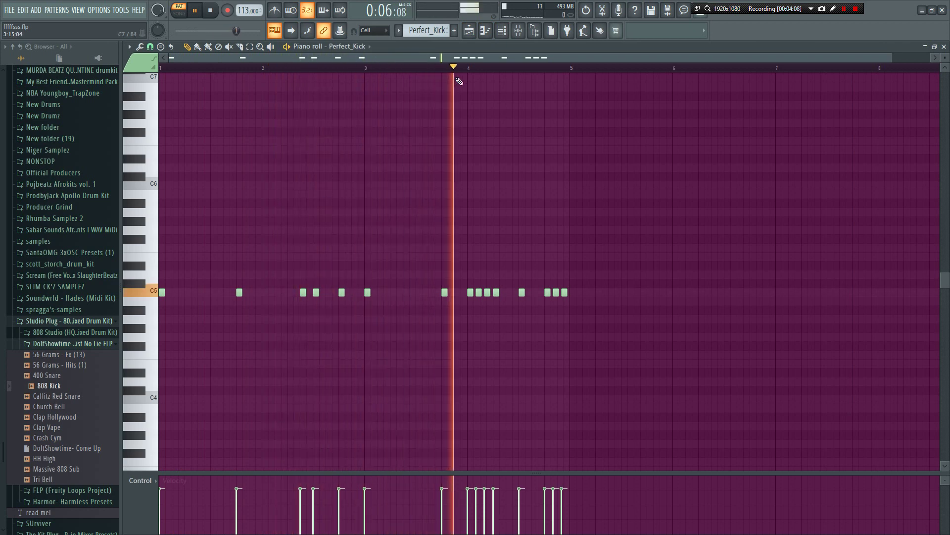
Step: Select the Long 808 pattern, play it and open its notes in the piano roll
left_click(502, 31)
key("space")
scroll(431, 30, "down", 1)
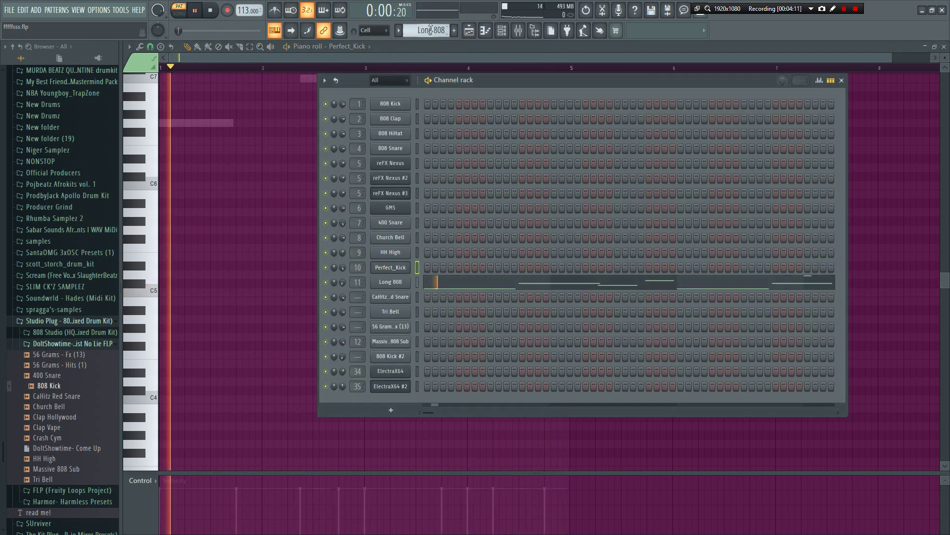
left_click(454, 285)
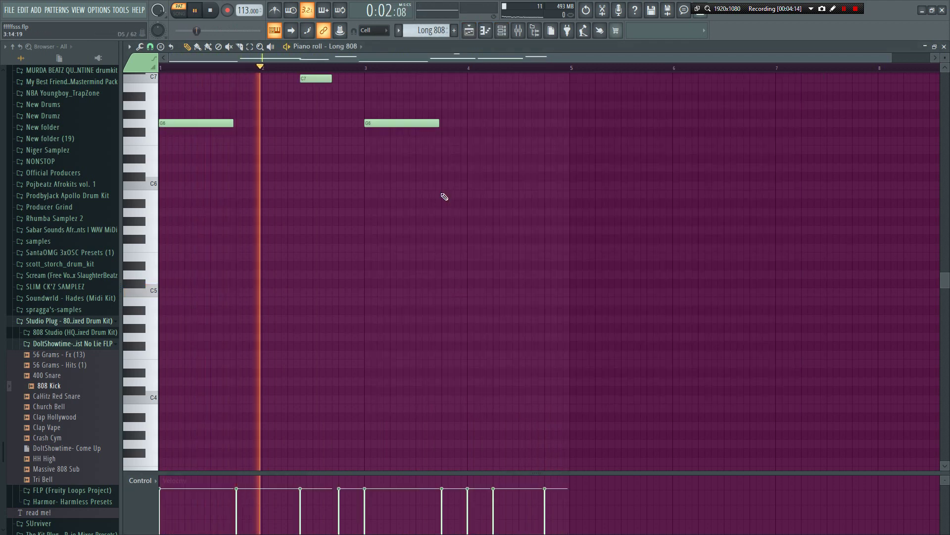
Step: Select the CaHitz Red Snare pattern, open its notes in the piano roll and play it from late in bar 3
left_click(502, 31)
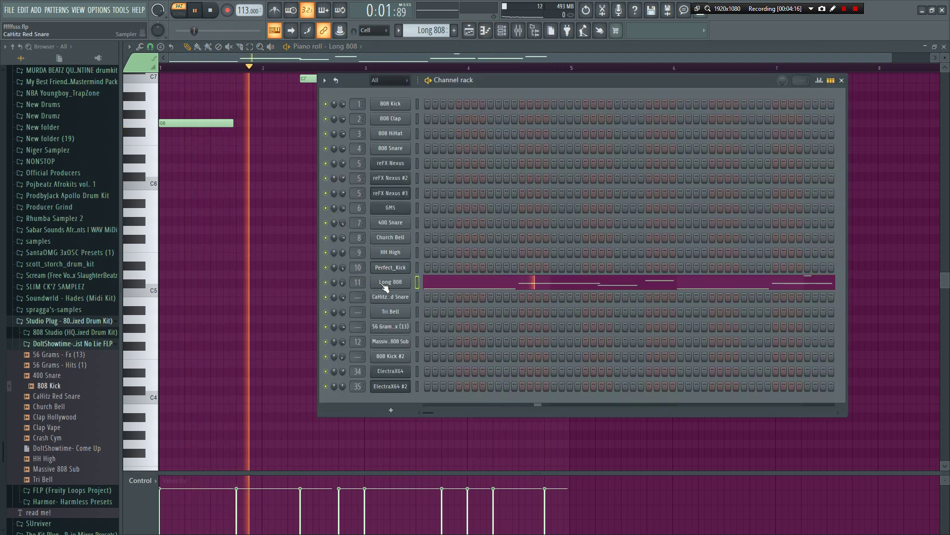
scroll(439, 30, "down", 1)
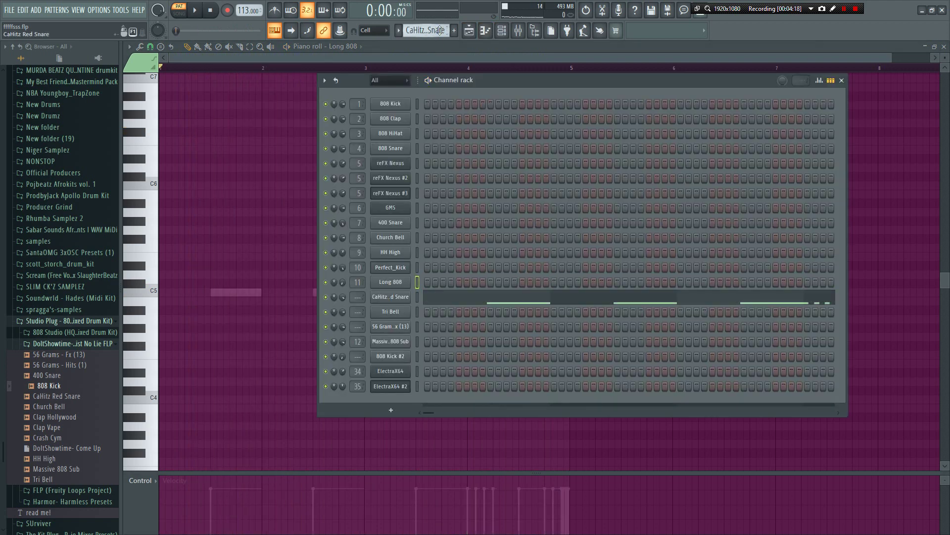
left_click(547, 299)
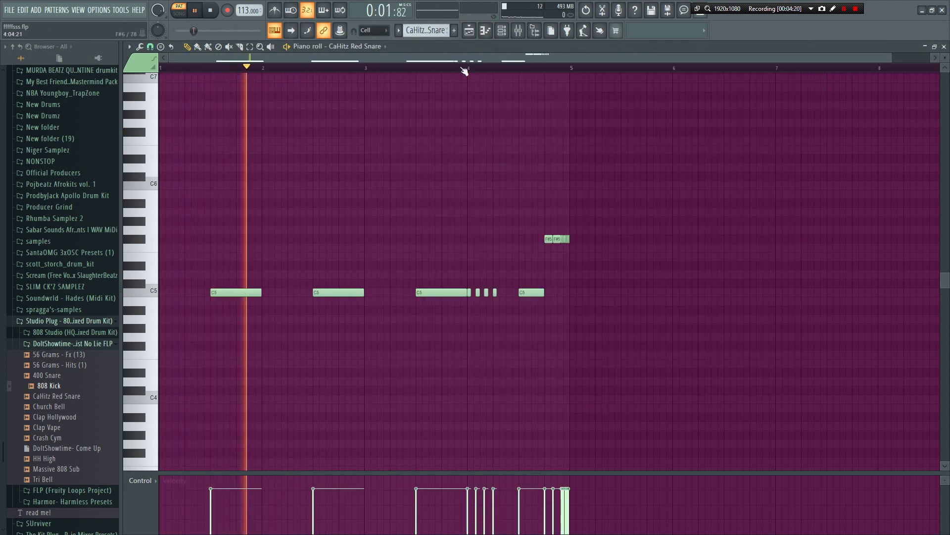
left_click(445, 70)
Step: Select the Tri Bell pattern, open its notes in the piano roll and play it
left_click(501, 31)
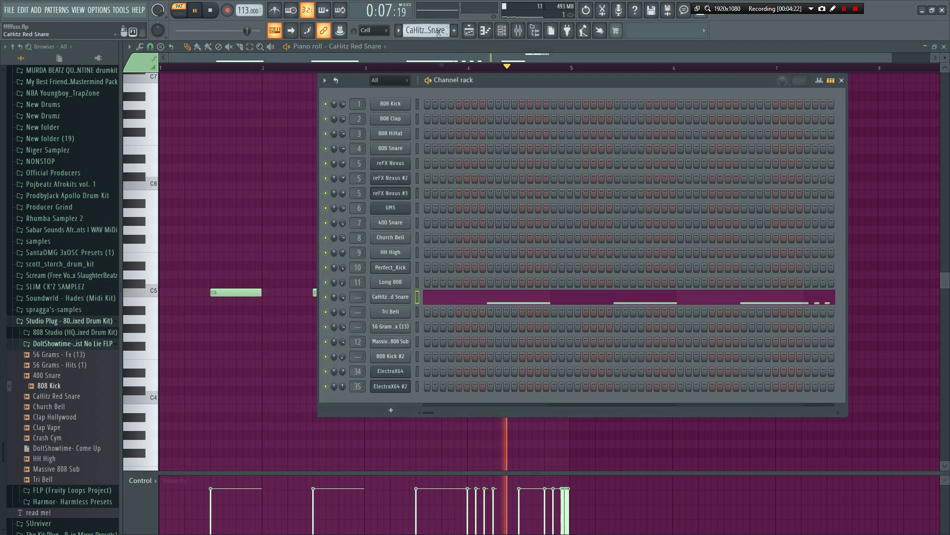
key("space")
scroll(439, 31, "down", 1)
left_click(566, 318)
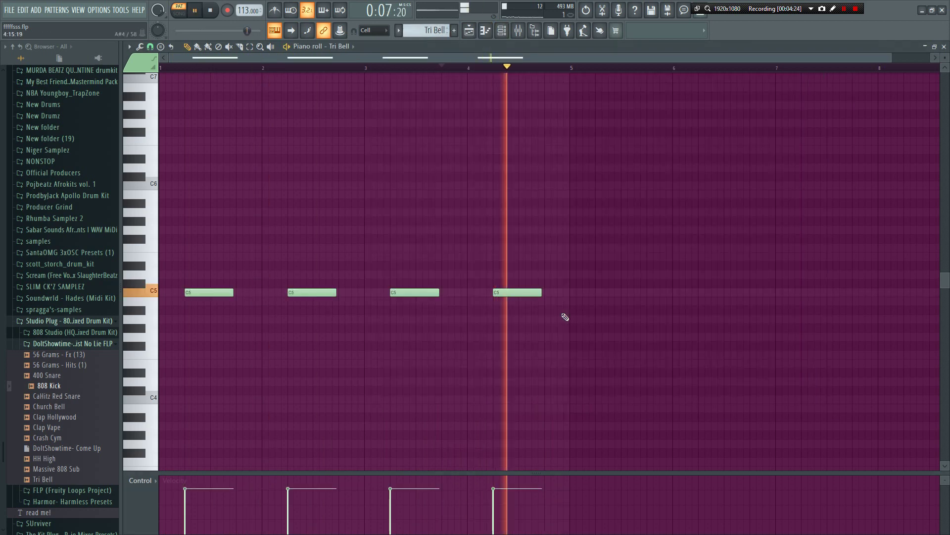
left_click(496, 33)
key("space")
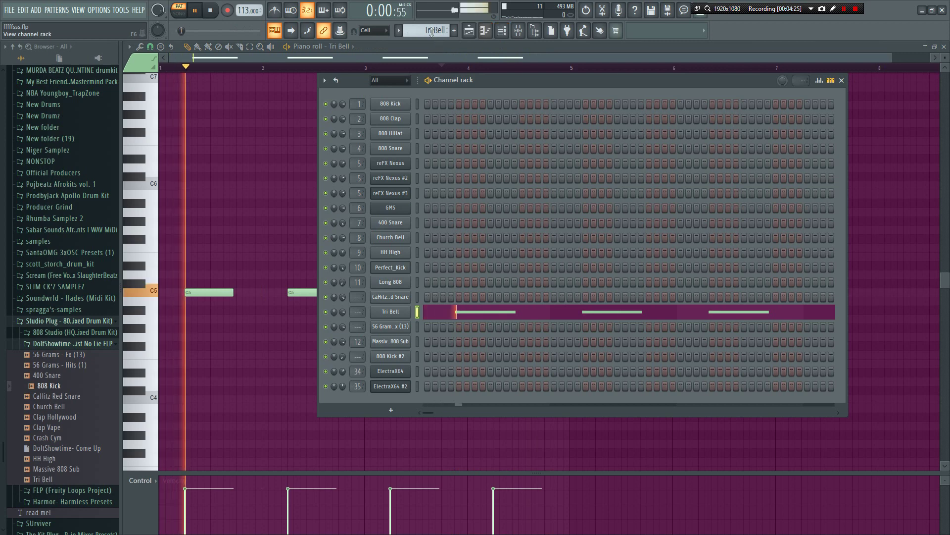
Step: Examine the notes of the 56 Grams - Fx (13) and Massive 808 Sub patterns in the piano roll while they play
scroll(434, 29, "down", 1)
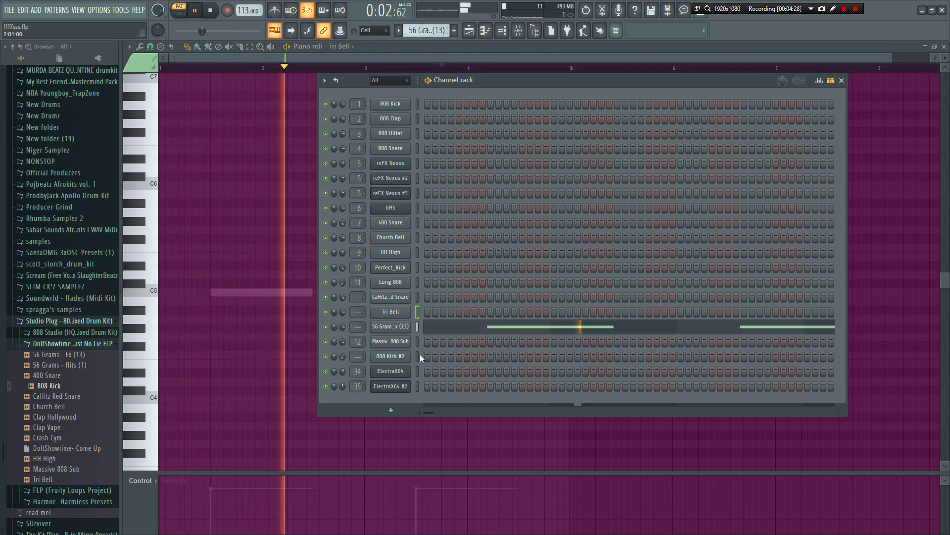
left_click(506, 332)
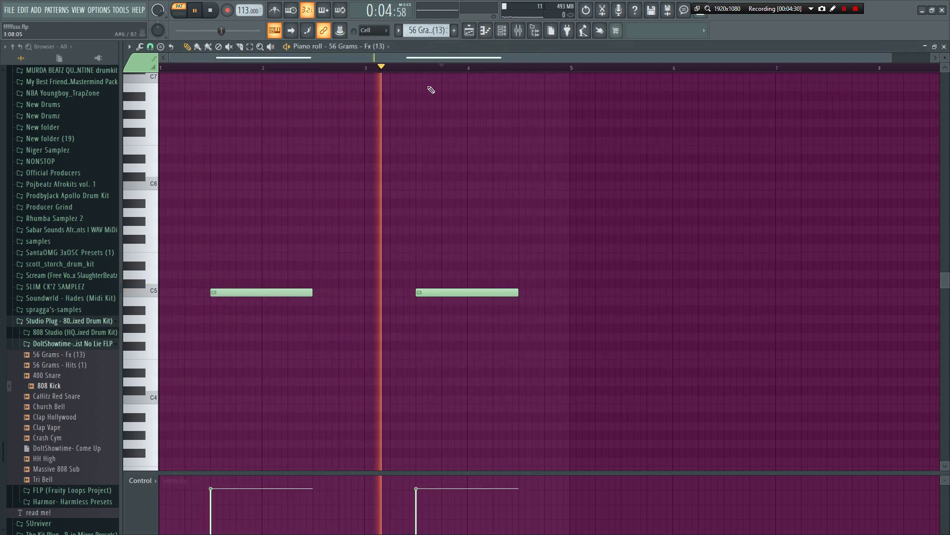
left_click(502, 32)
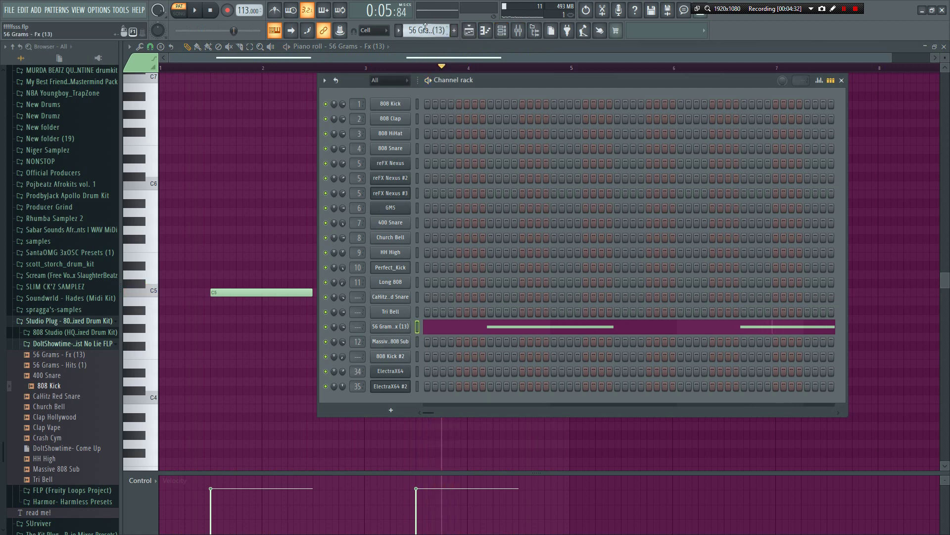
scroll(425, 28, "down", 1)
left_click(501, 341)
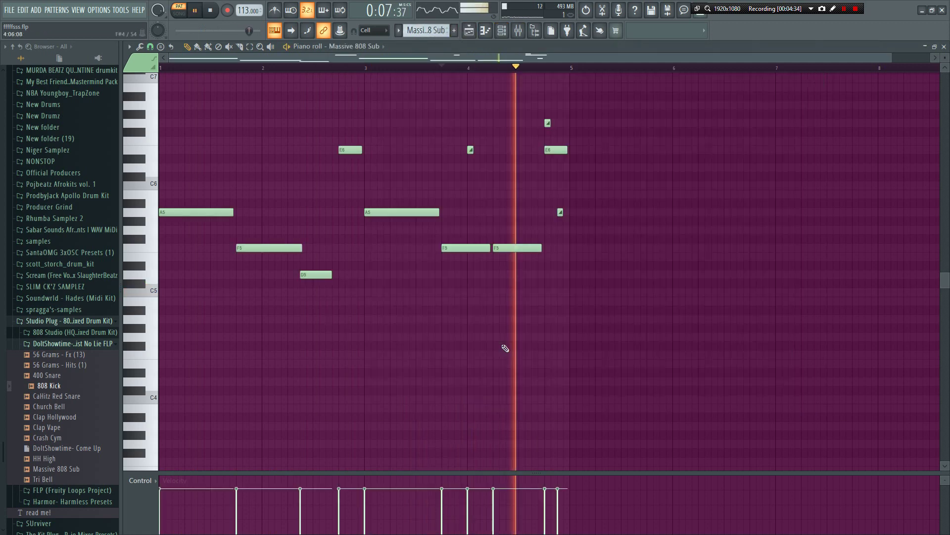
Step: Play the 808 Kick #2 and ElectraX64 patterns, open the ElectraX64 notes in the piano roll and stop playback
left_click(503, 32)
scroll(436, 26, "down", 1)
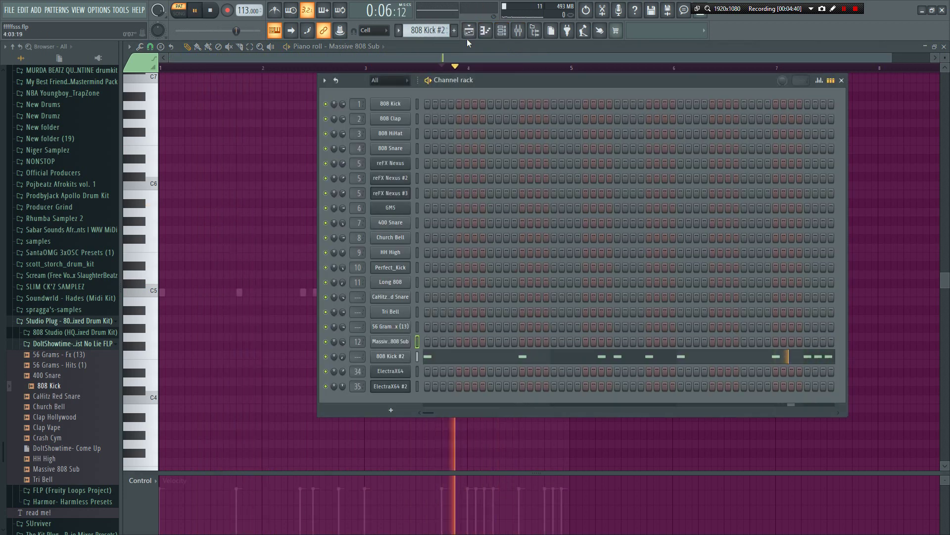
scroll(438, 35, "down", 1)
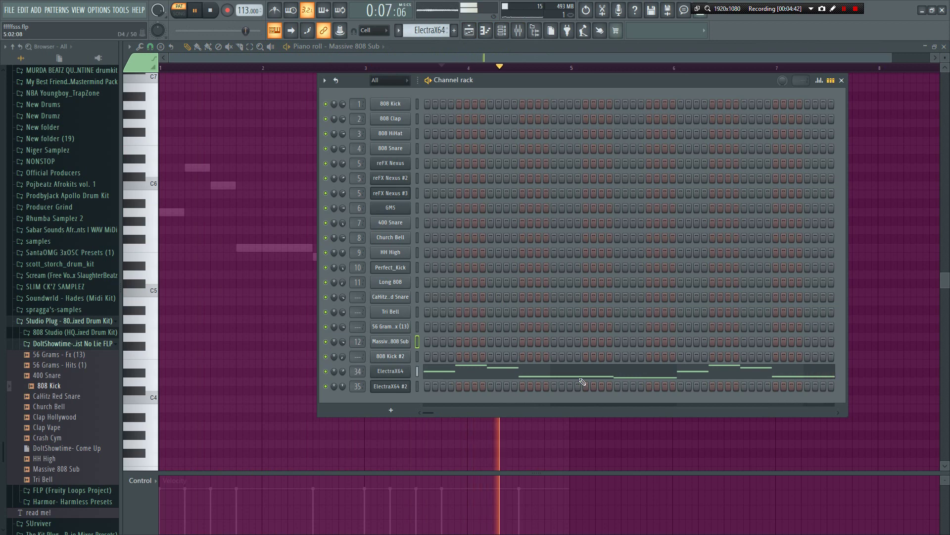
left_click(501, 30)
left_click(502, 30)
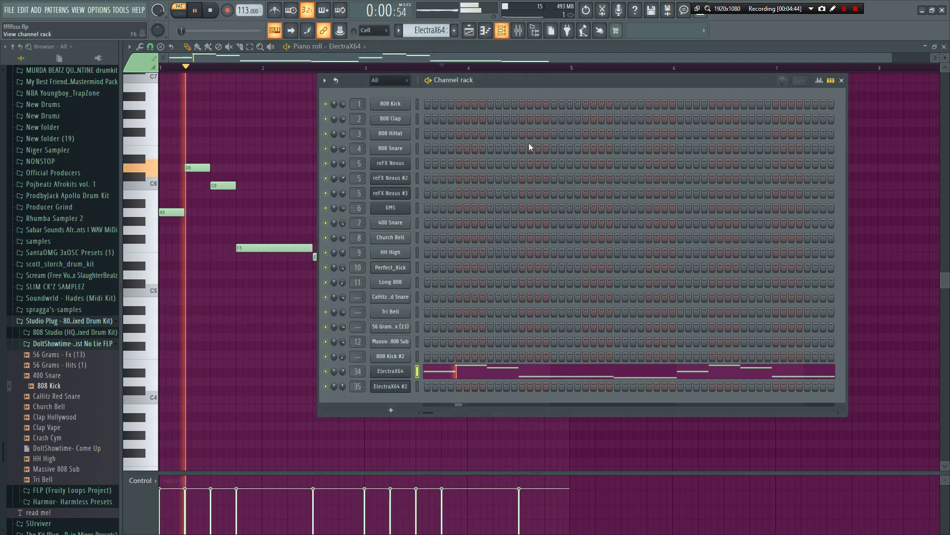
key("space")
Step: Examine the synth presets and settings of the ElectraX64 and ElectraX64 #2 channels
left_click(397, 371)
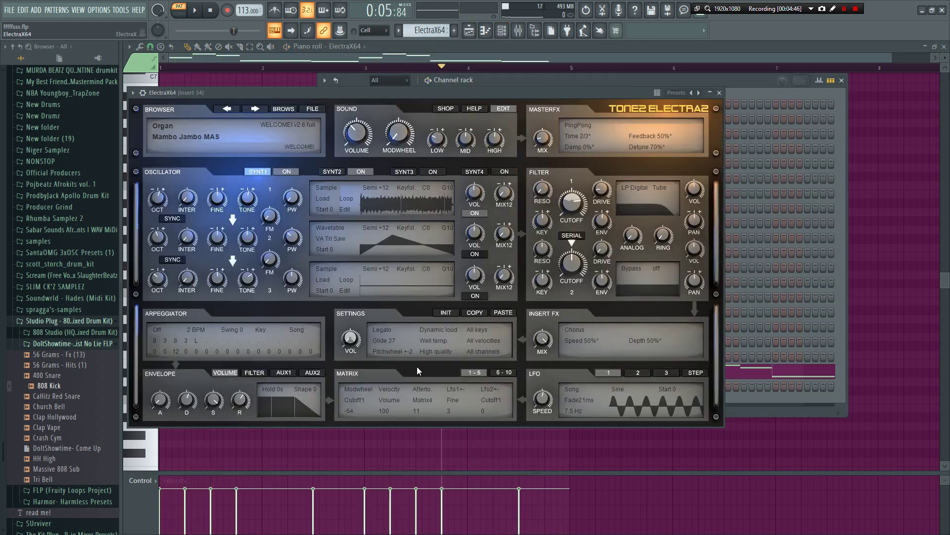
key("Escape")
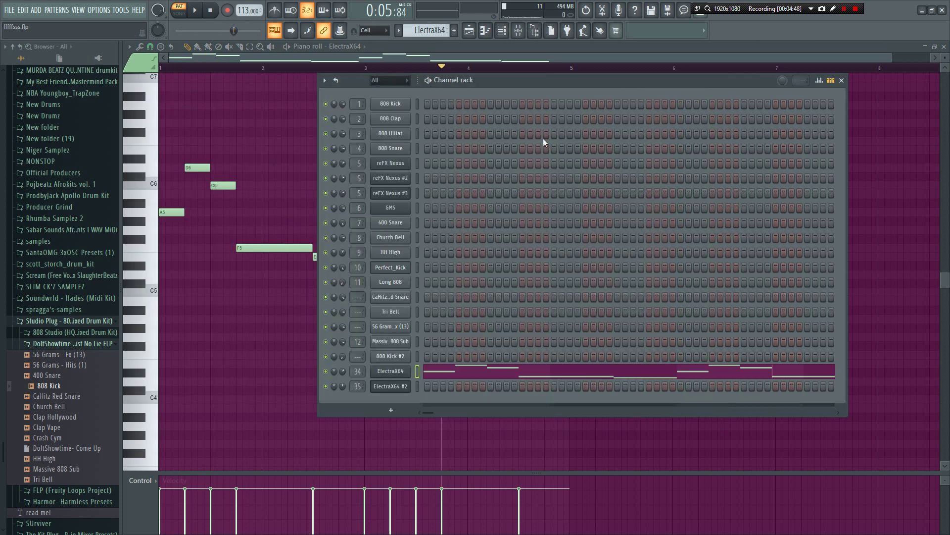
left_click(389, 387)
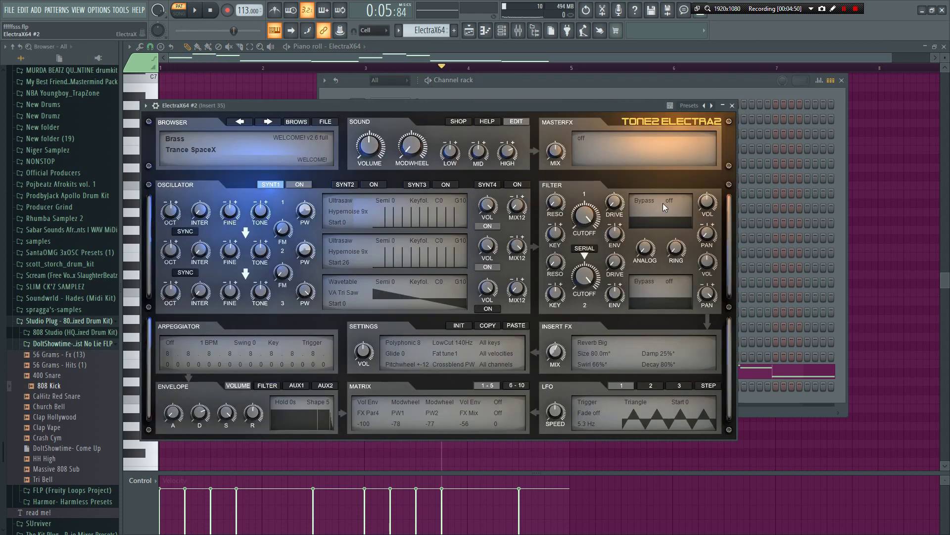
left_click(662, 99)
Step: Select the ElectraX64 #2 pattern, play it and examine its notes in the piano roll, including the highest ones
scroll(427, 32, "down", 1)
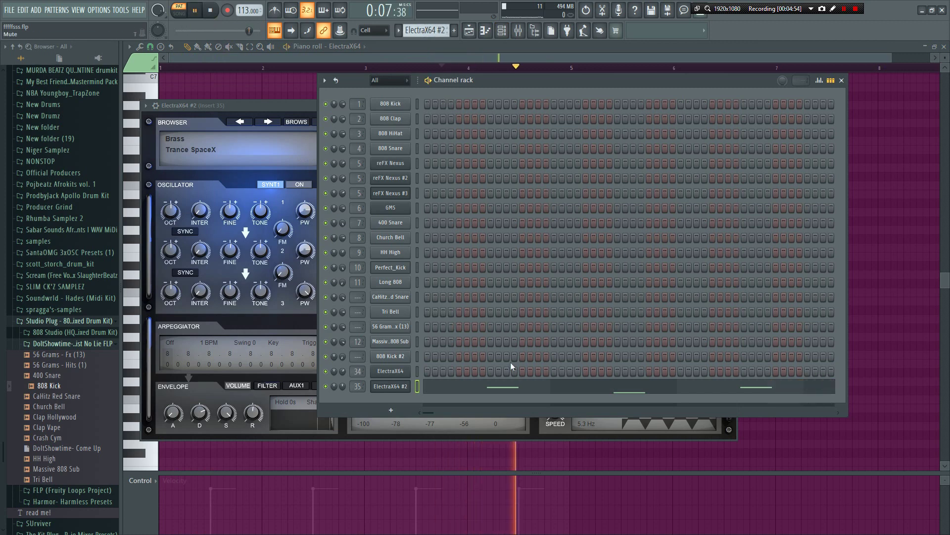
left_click(504, 391)
scroll(547, 100, "up", 2)
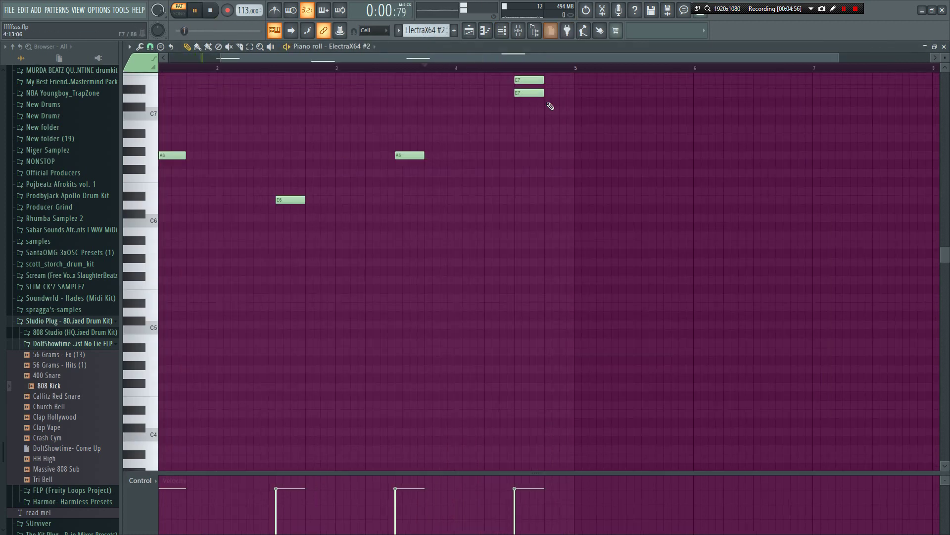
scroll(527, 125, "up", 2)
Step: Show the full arrangement in the playlist and play the song from around bar 12
left_click(470, 30)
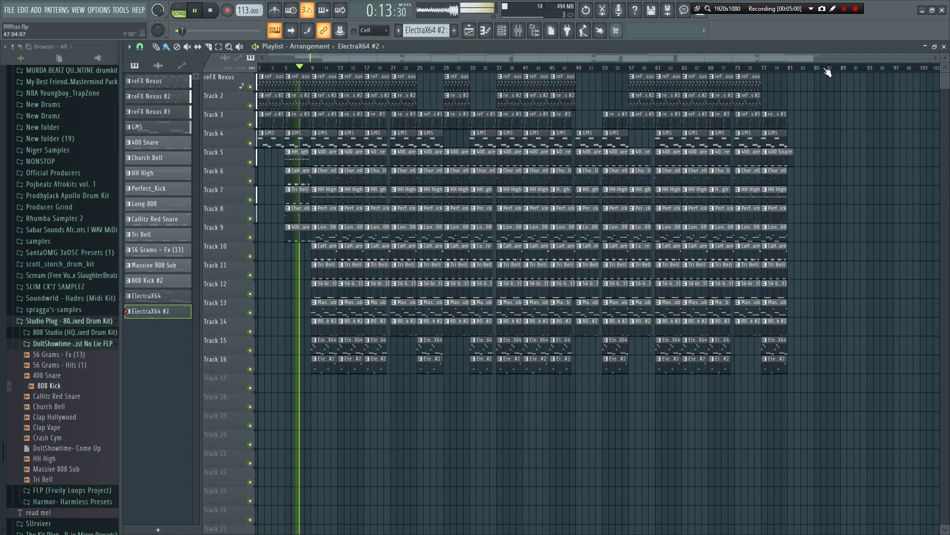
left_click(336, 68)
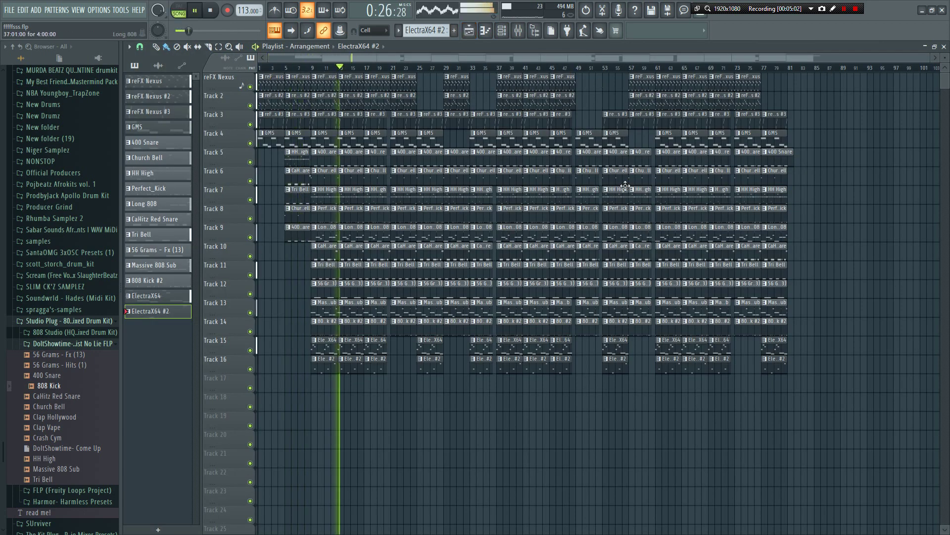